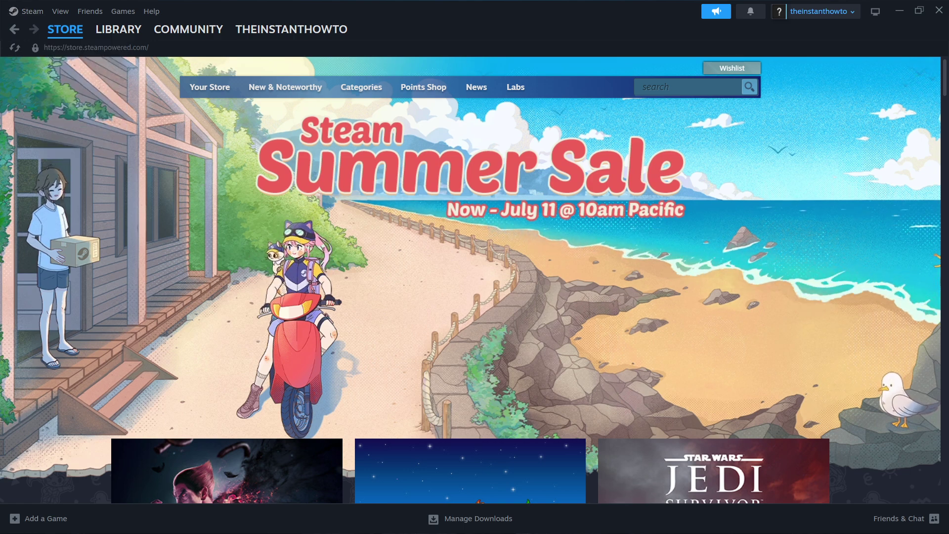
Switch to Chrome showing the Google search results for 'steam'.
{"action": "key", "text": "alt+Tab"}
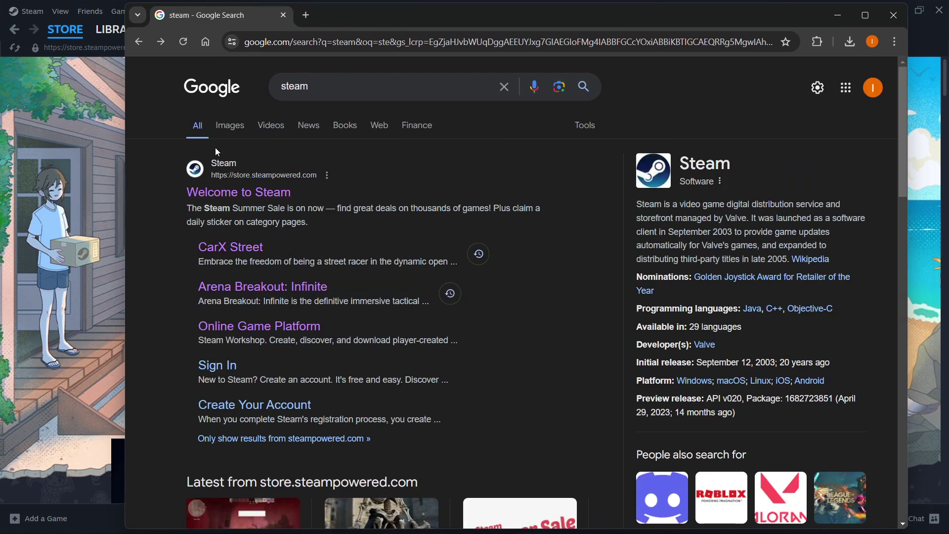
Go from the 'Welcome to Steam' result to Install Steam, then download and launch SteamSetup (1).exe.
{"action": "left_click", "coordinate": [243, 194]}
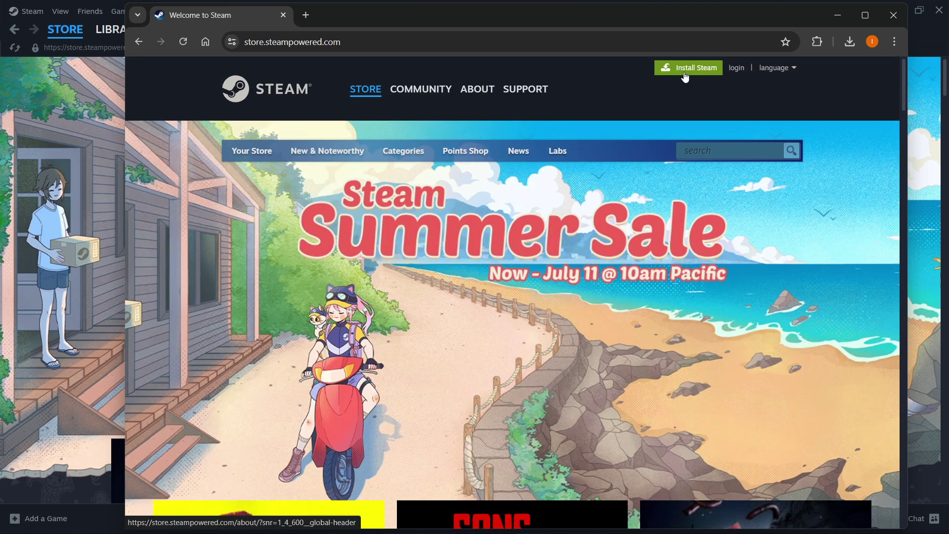
{"action": "left_click", "coordinate": [701, 71]}
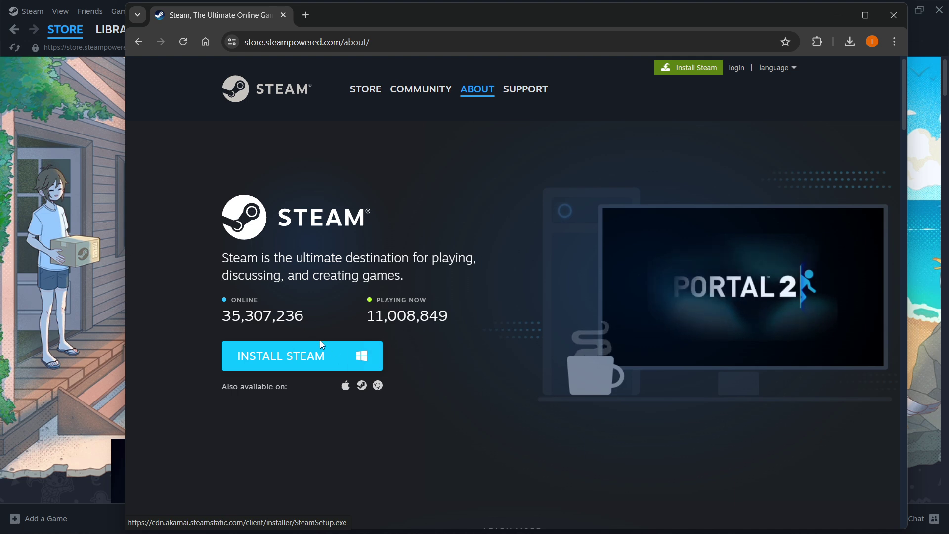
{"action": "left_click", "coordinate": [326, 356]}
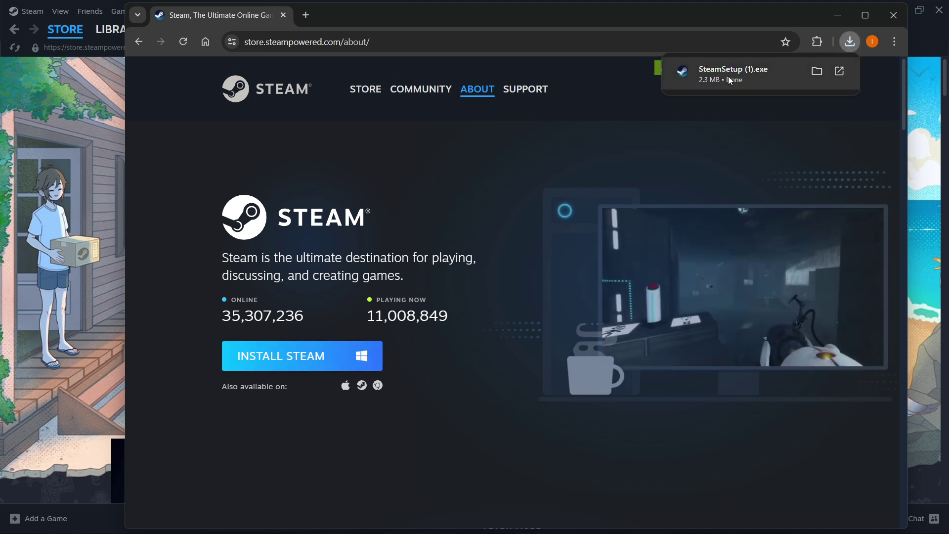
{"action": "mouse_move", "coordinate": [741, 73]}
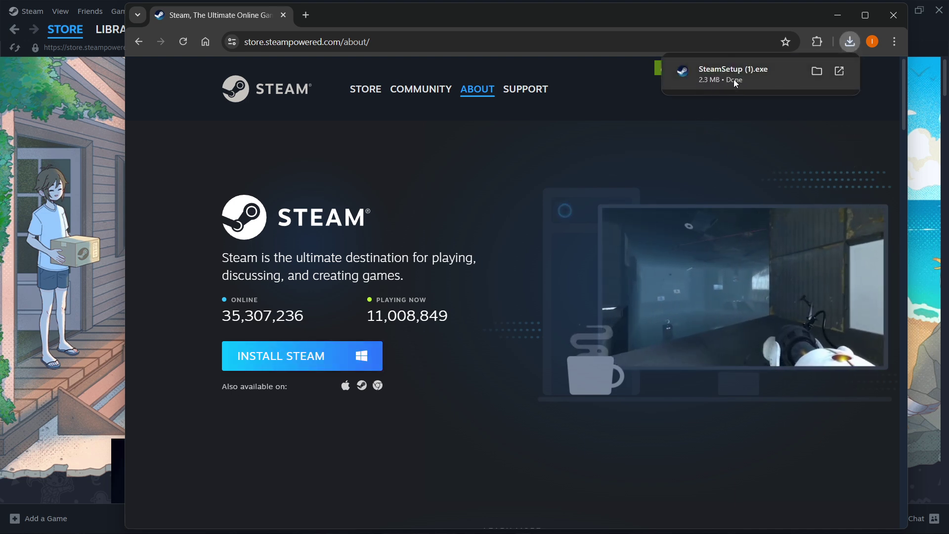
{"action": "left_click", "coordinate": [757, 81]}
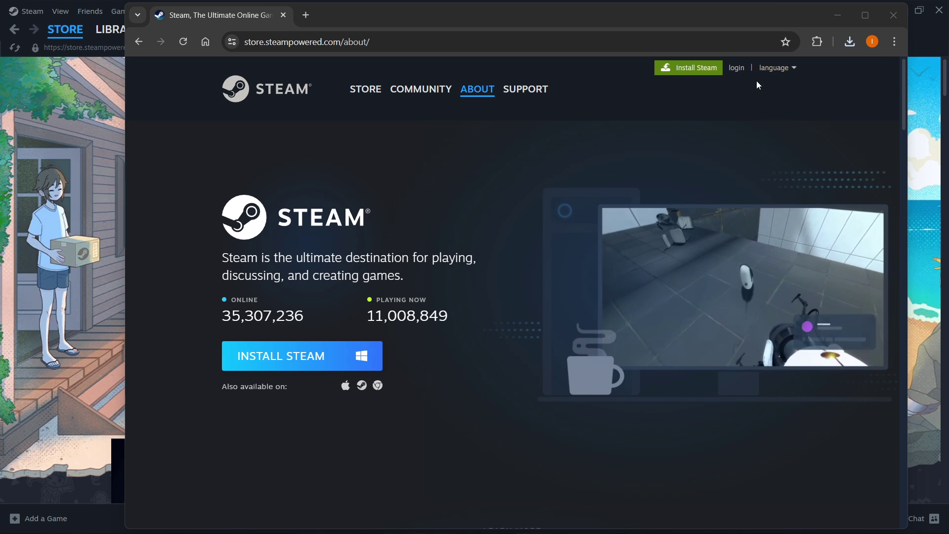
Advance Steam Setup in English to the destination folder page, then close it and reveal the Steam client.
{"action": "left_click_drag", "start_coordinate": [482, 150], "coordinate": [475, 133]}
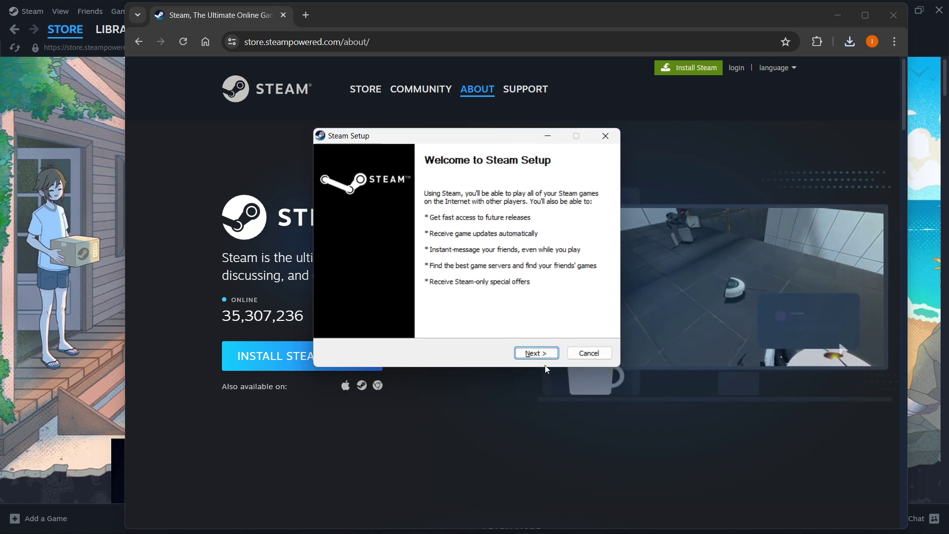
{"action": "left_click", "coordinate": [538, 352]}
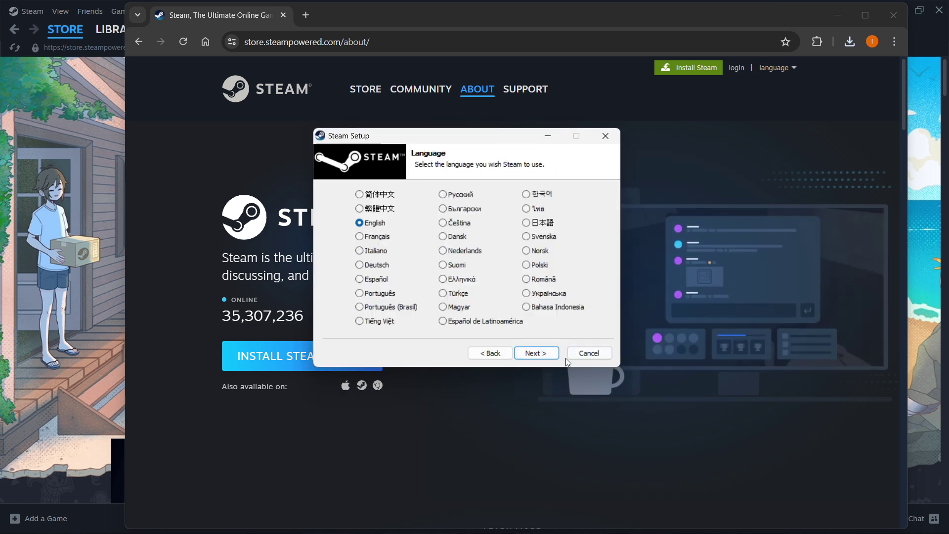
{"action": "left_click", "coordinate": [535, 354]}
{"action": "left_click", "coordinate": [441, 280]}
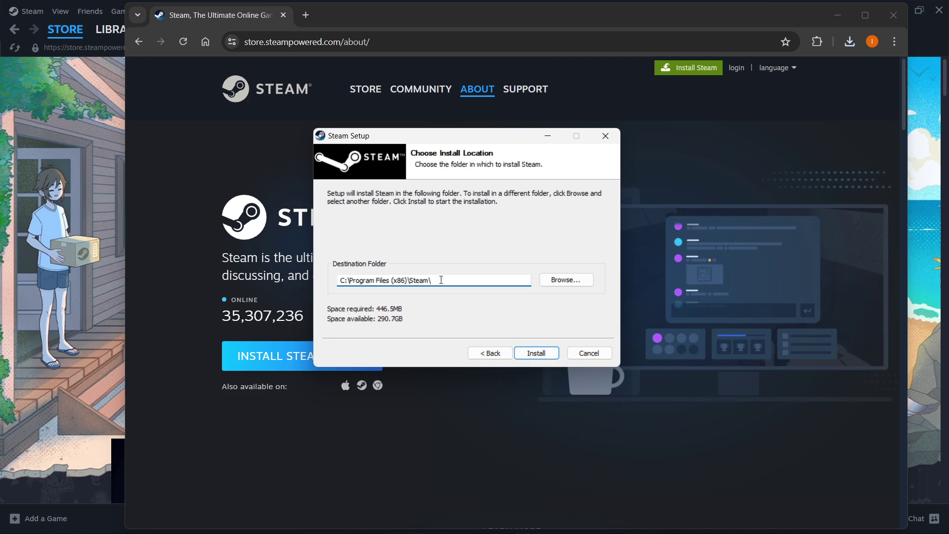
{"action": "double_click", "coordinate": [441, 280]}
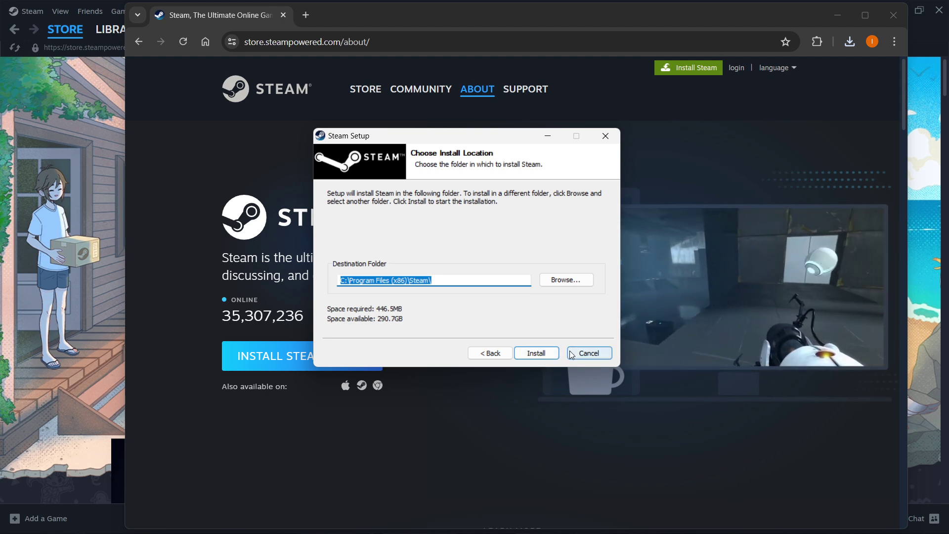
{"action": "left_click", "coordinate": [605, 136]}
{"action": "mouse_move", "coordinate": [221, 15]}
{"action": "left_mouse_down"}
{"action": "mouse_move", "coordinate": [689, 71]}
{"action": "mouse_move", "coordinate": [945, 75]}
{"action": "left_mouse_up"}
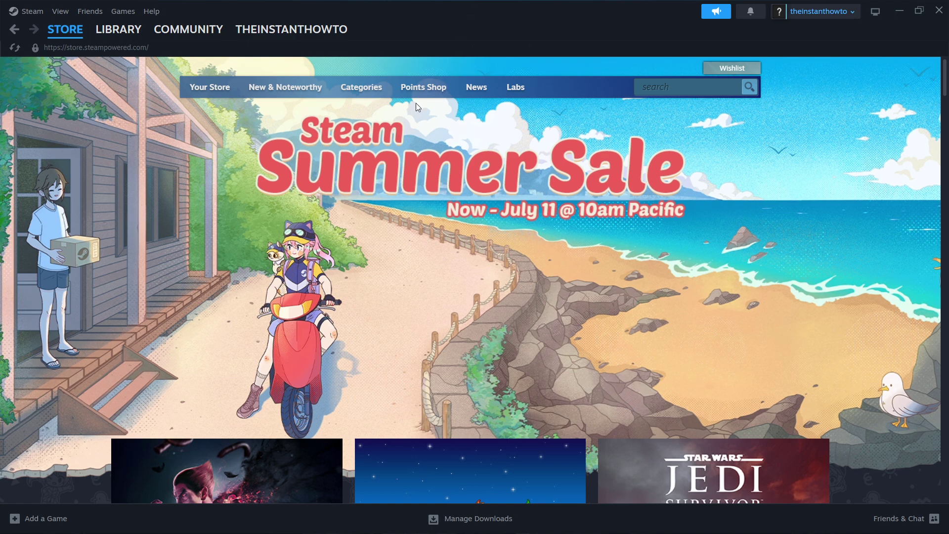
{"action": "scroll", "coordinate": [456, 137], "scroll_direction": "down", "scroll_amount": 2}
{"action": "scroll", "coordinate": [487, 120], "scroll_direction": "up", "scroll_amount": 2}
From the store front page, search the Steam store for 'age of empires 3'.
{"action": "left_click", "coordinate": [64, 30]}
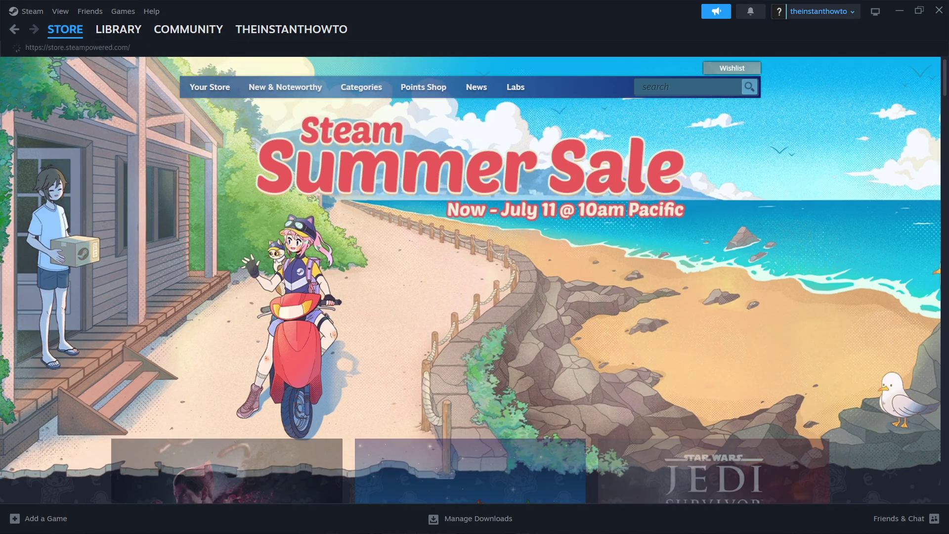
{"action": "left_click", "coordinate": [674, 87]}
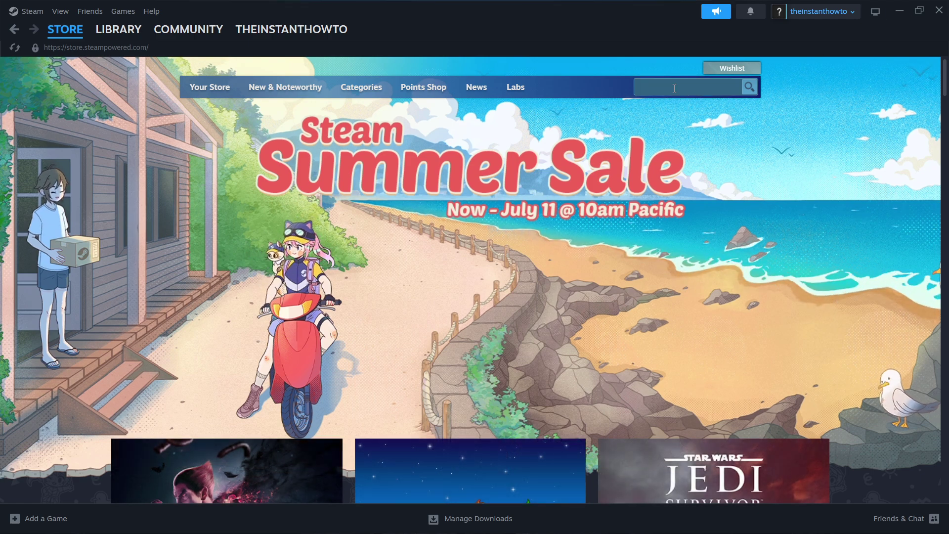
{"action": "type", "text": "age of empires 3"}
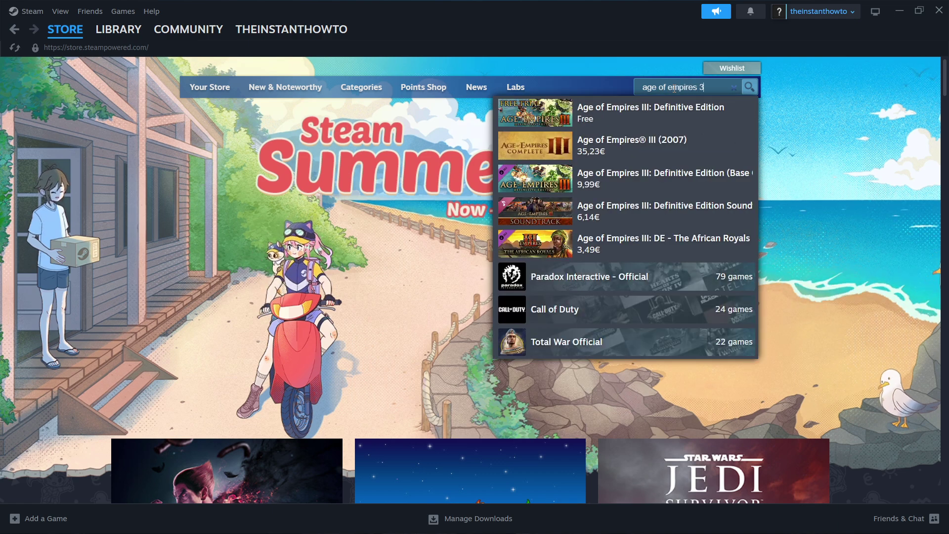
{"action": "key", "text": "Return"}
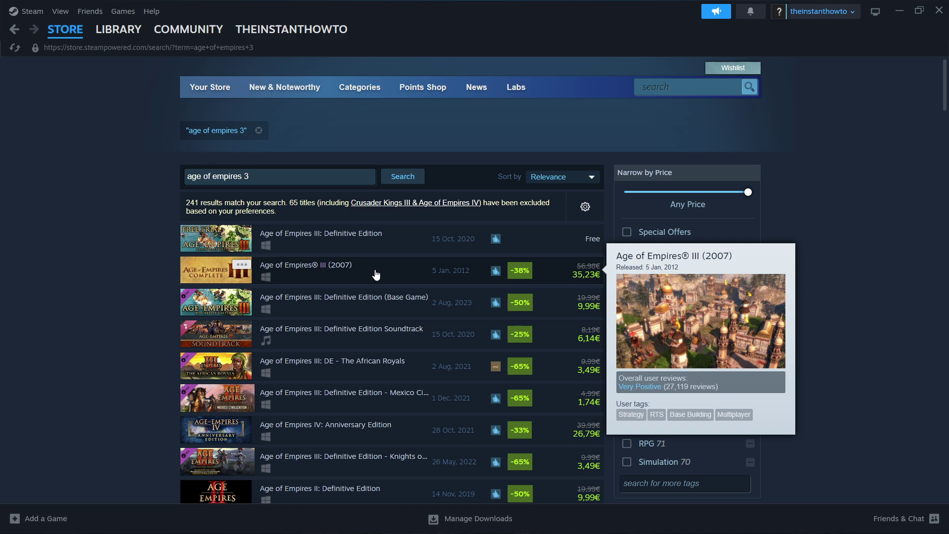
{"action": "mouse_move", "coordinate": [390, 238]}
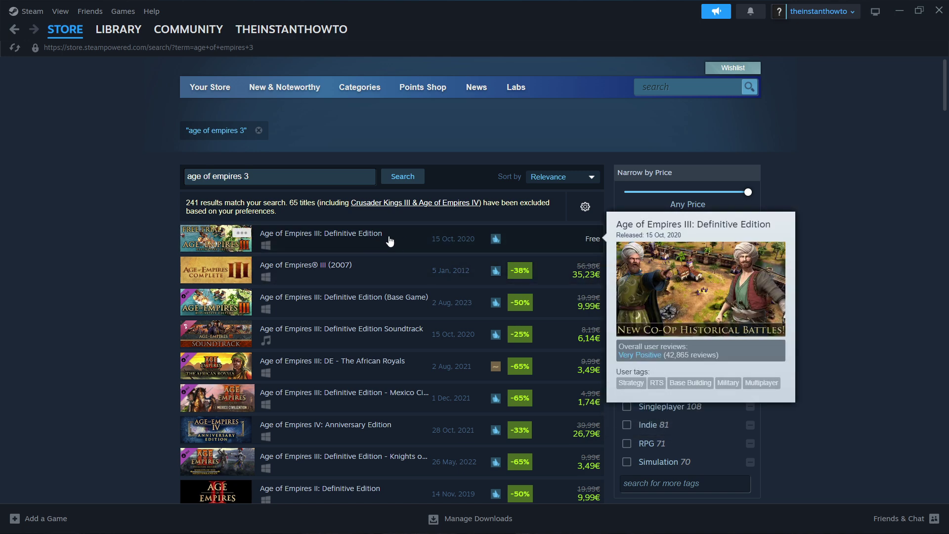
Add the standalone Age of Empires® III (2007) to the cart and view the 36,99€ cart.
{"action": "left_click", "coordinate": [372, 268]}
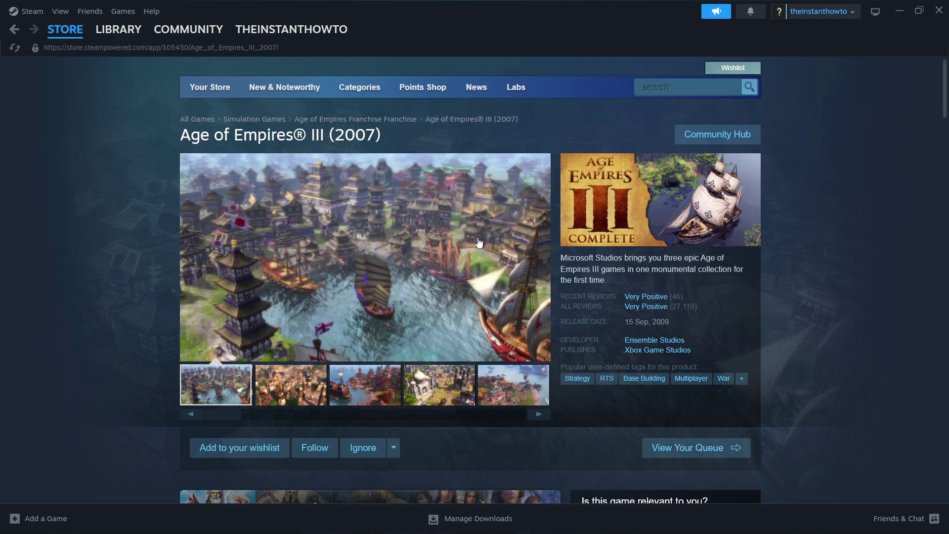
{"action": "scroll", "coordinate": [372, 269], "scroll_direction": "down", "scroll_amount": 5}
{"action": "scroll", "coordinate": [372, 268], "scroll_direction": "down", "scroll_amount": 1}
{"action": "left_click_drag", "start_coordinate": [191, 183], "coordinate": [334, 183]}
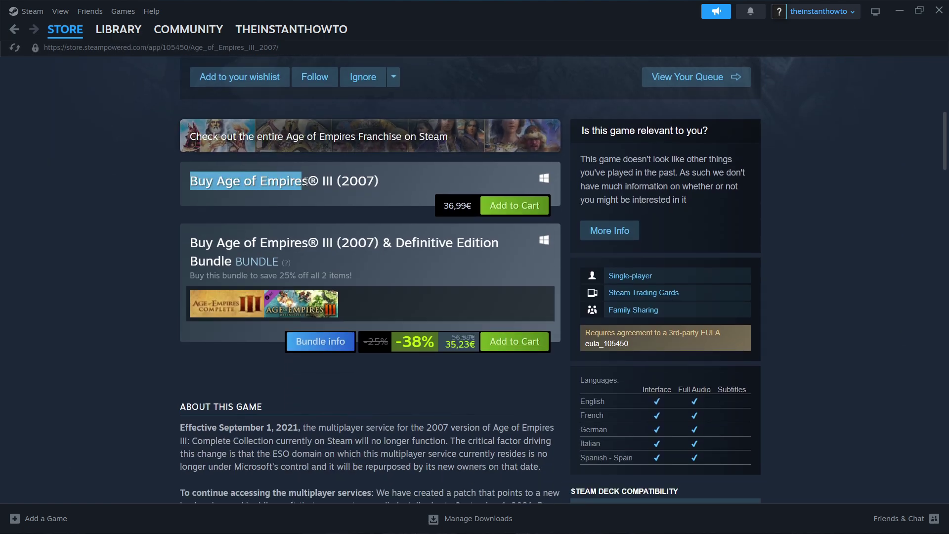
{"action": "left_click", "coordinate": [432, 176]}
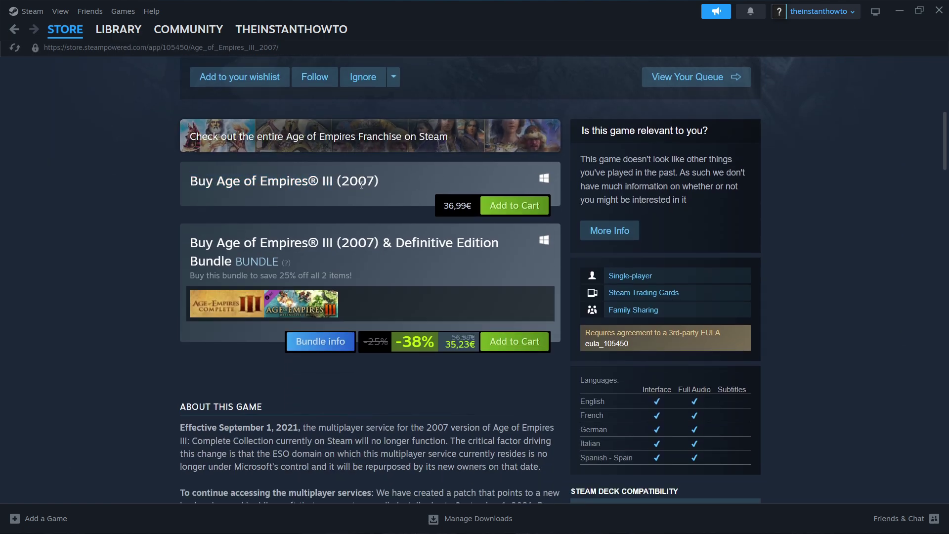
{"action": "left_click", "coordinate": [518, 205]}
{"action": "left_click", "coordinate": [568, 346]}
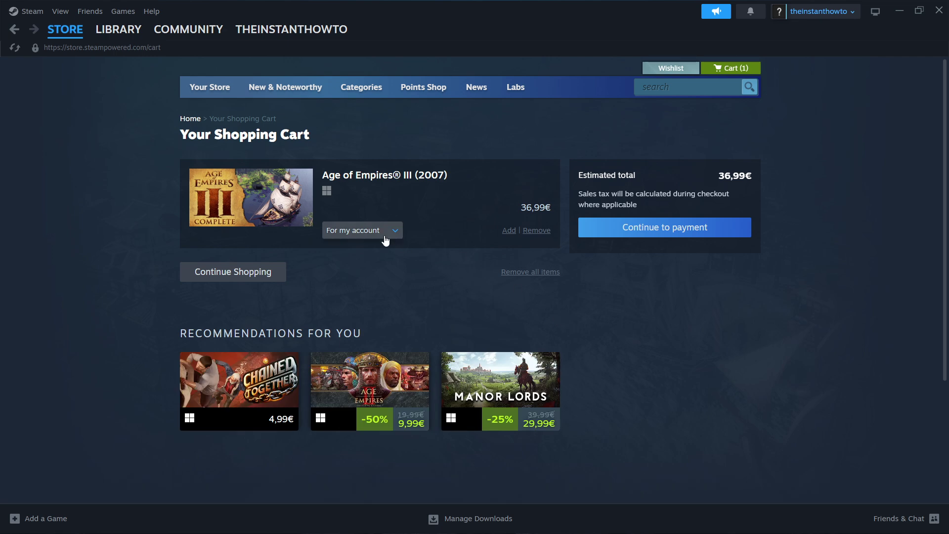
Keep the purchase 'For my account' and proceed to the payment method choices.
{"action": "left_click", "coordinate": [362, 230]}
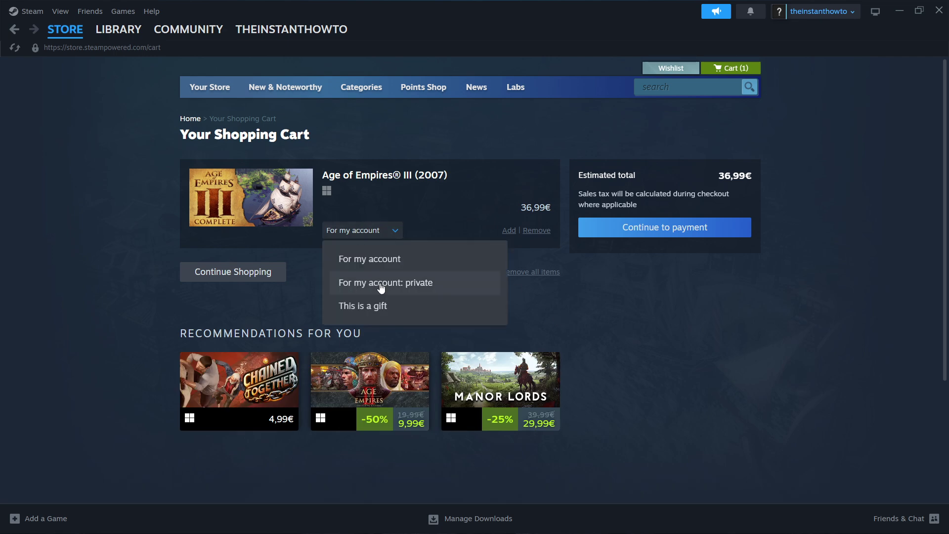
{"action": "left_click", "coordinate": [548, 300]}
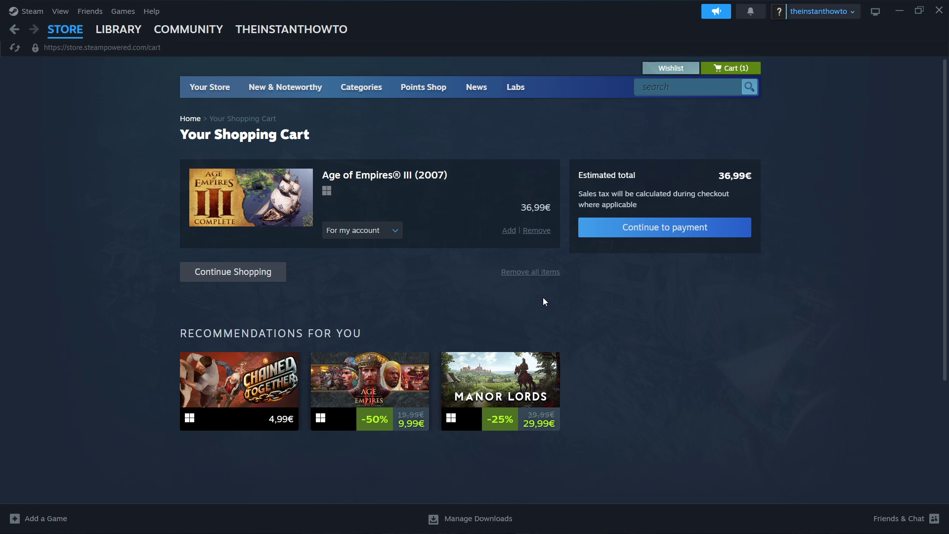
{"action": "left_click", "coordinate": [386, 231]}
{"action": "left_click", "coordinate": [647, 230]}
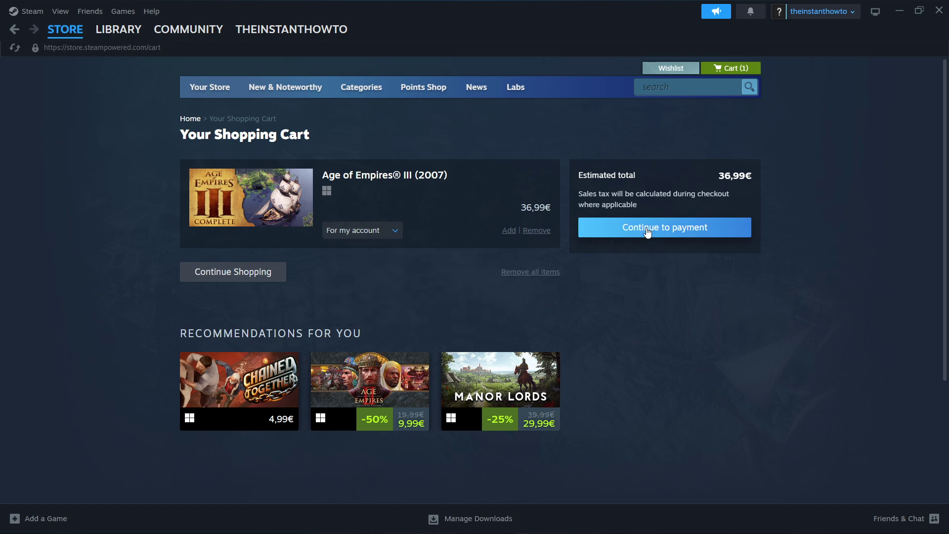
{"action": "left_click", "coordinate": [267, 200]}
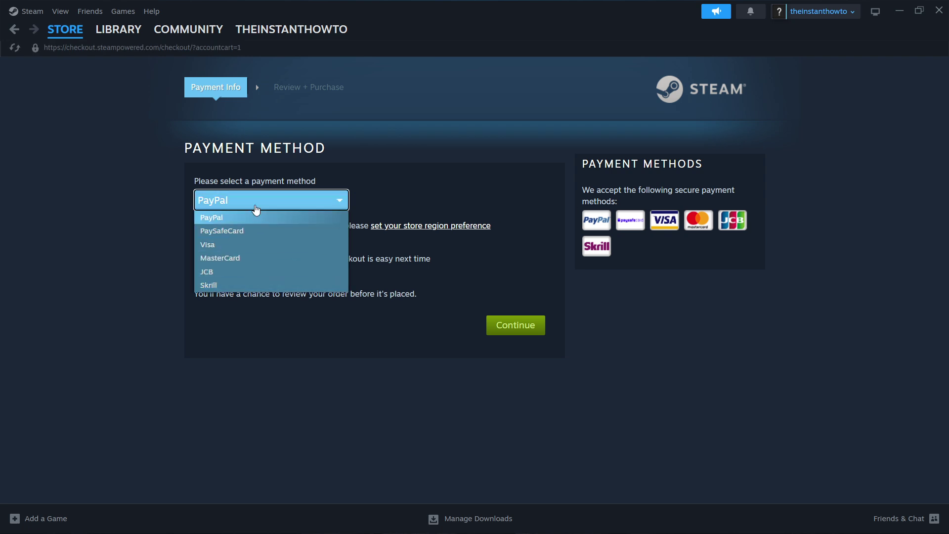
Close the payment method list with PayPal still selected.
{"action": "left_click", "coordinate": [256, 217]}
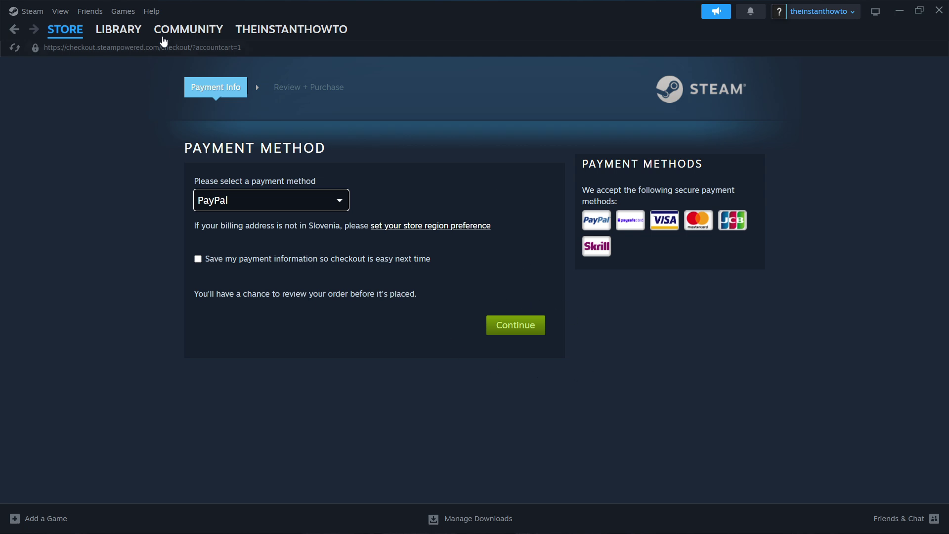
{"action": "left_click", "coordinate": [118, 29]}
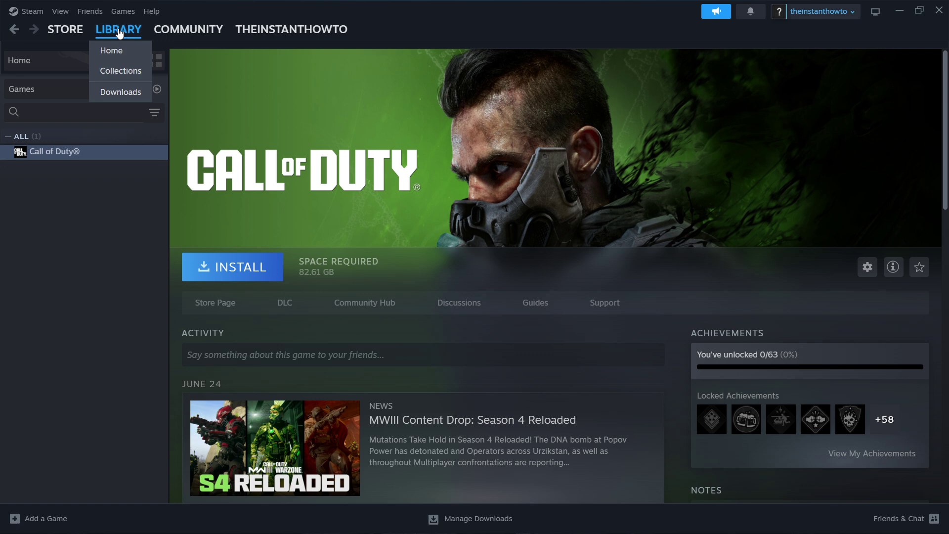
{"action": "left_click", "coordinate": [47, 91]}
{"action": "left_click", "coordinate": [54, 96]}
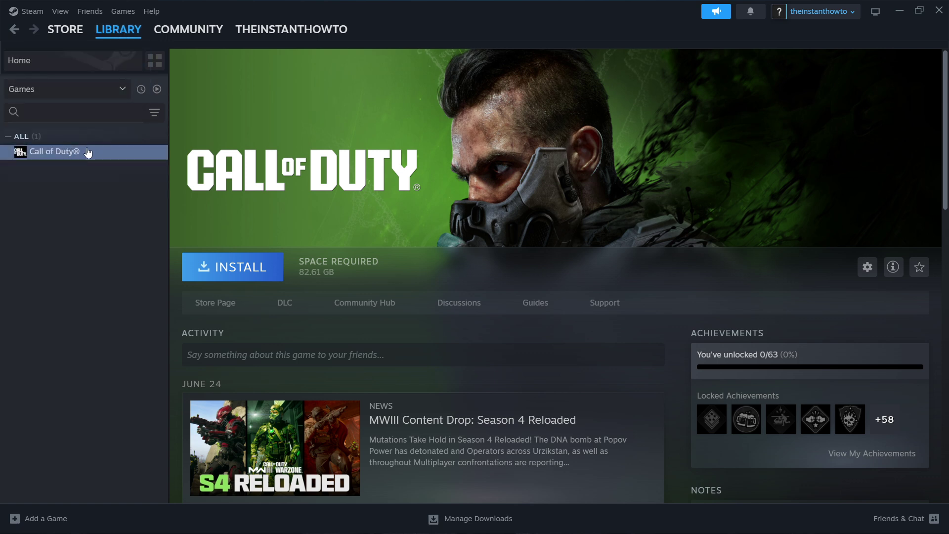
{"action": "left_click", "coordinate": [222, 268]}
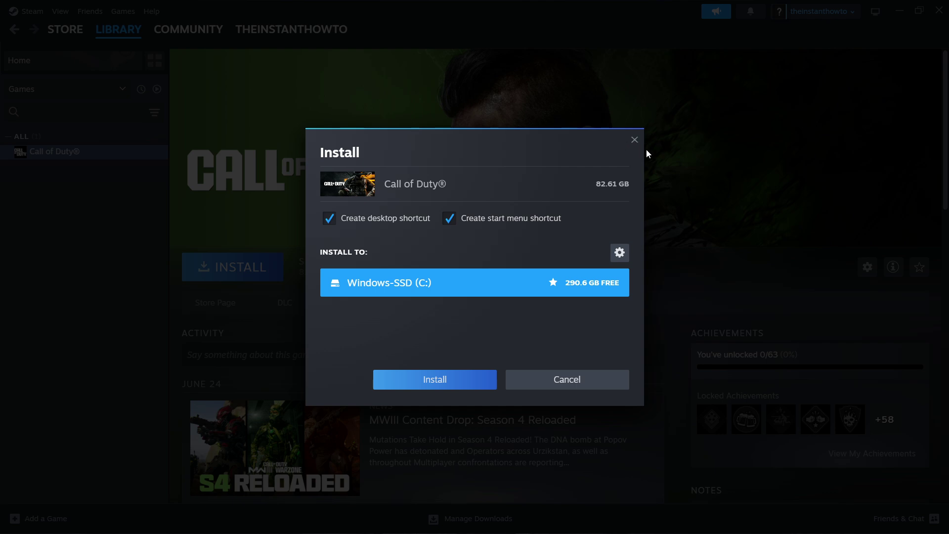
{"action": "left_click", "coordinate": [634, 141]}
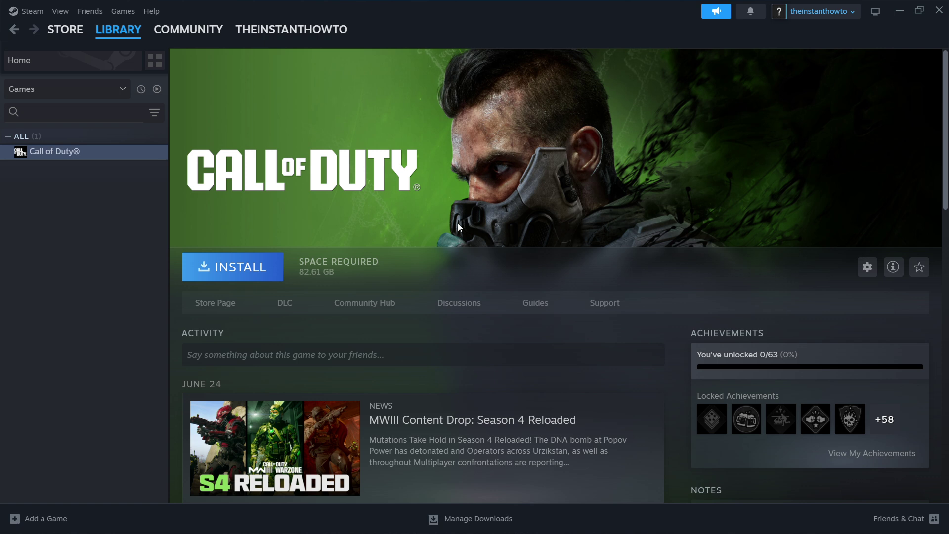